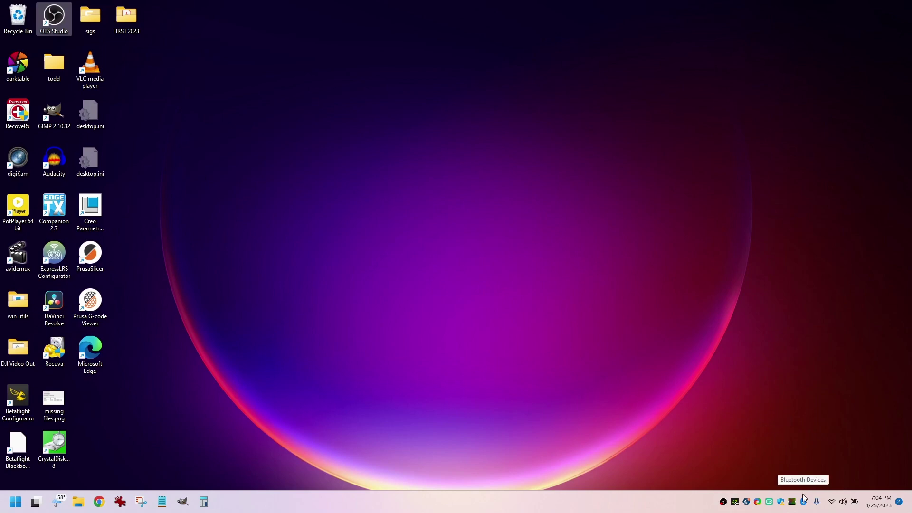
- From the Bluetooth tray icon, show the Bluetooth devices list with AOMAIS GO, CX Plus and JBL Go 3
left_click(804, 508)
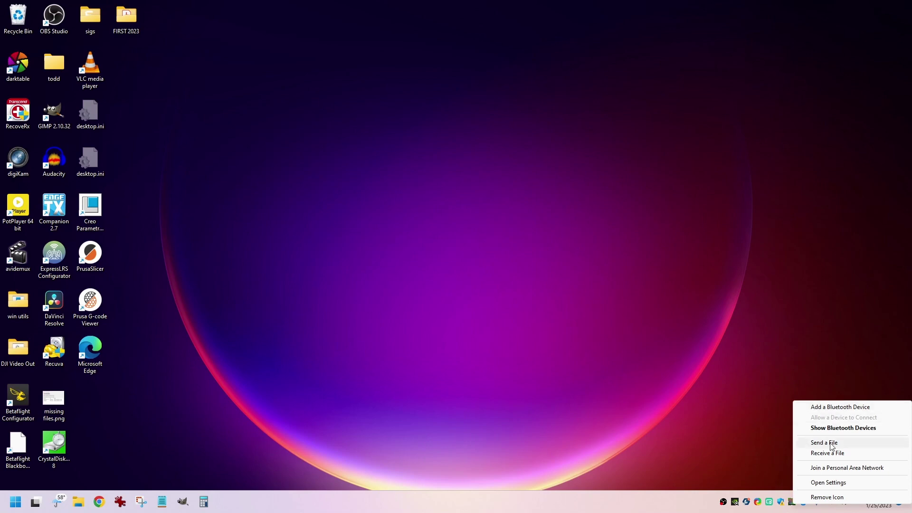
left_click(833, 429)
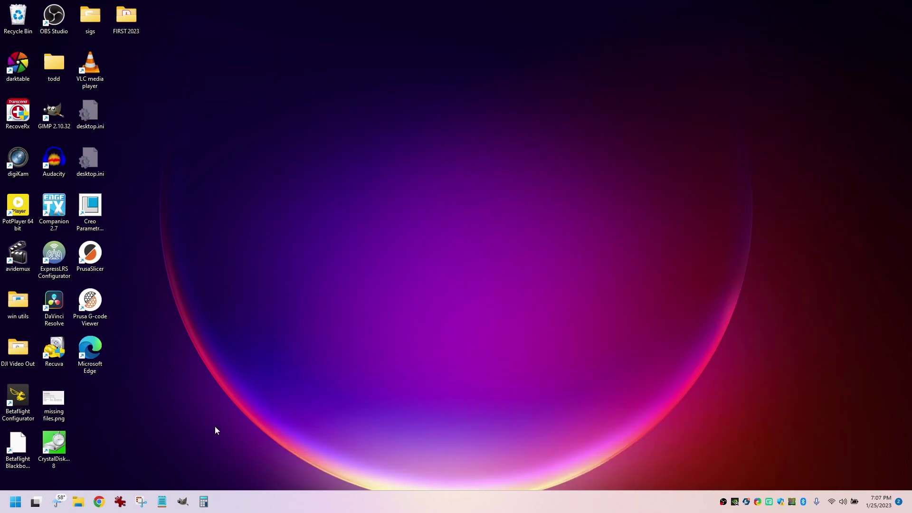
- Search 'sound', open More sound settings' Playback list from Sound settings, and move that dialog aside
key("super")
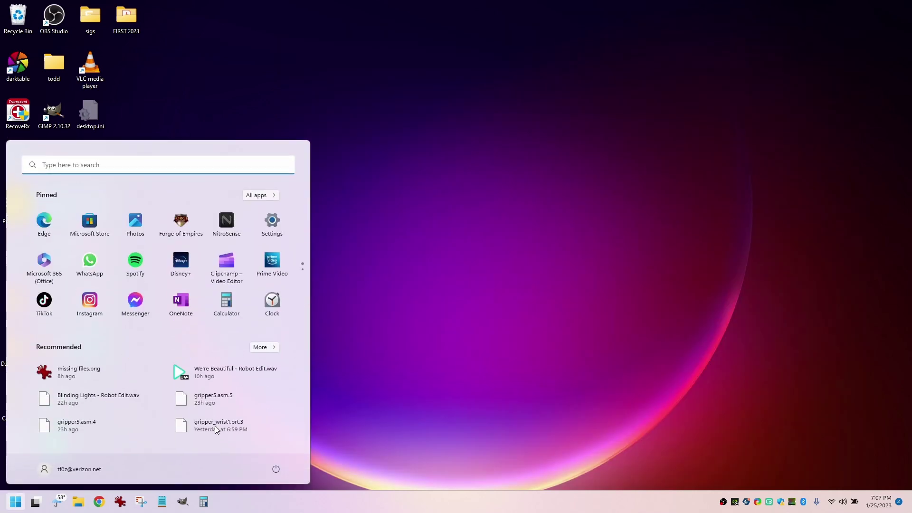
type("sound")
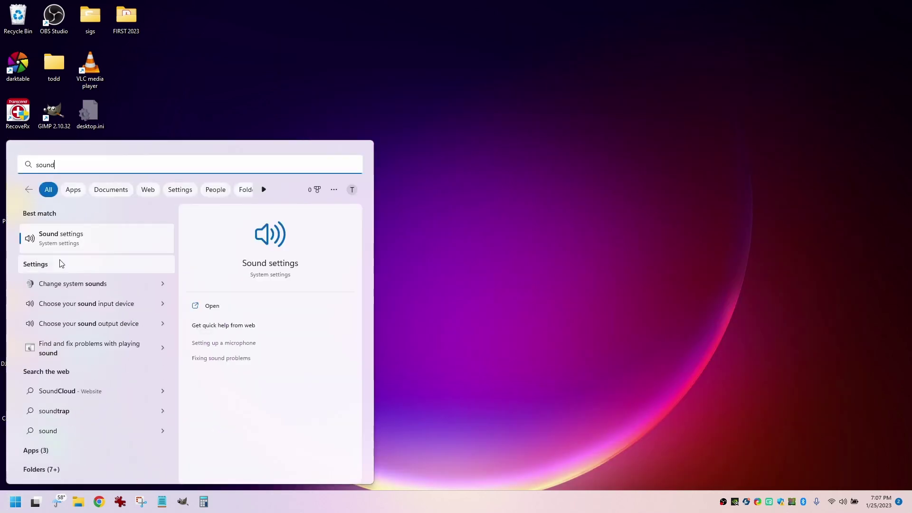
left_click(71, 239)
scroll(689, 327, "down", 3)
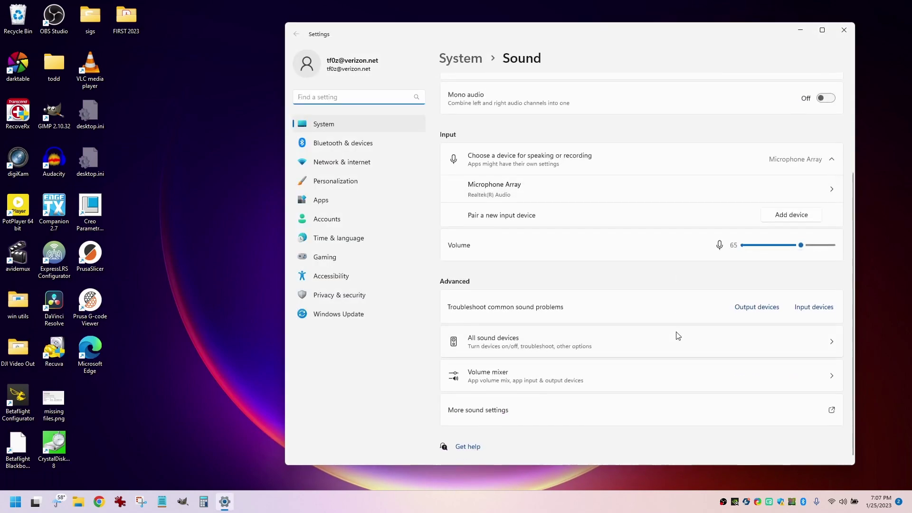
left_click(519, 411)
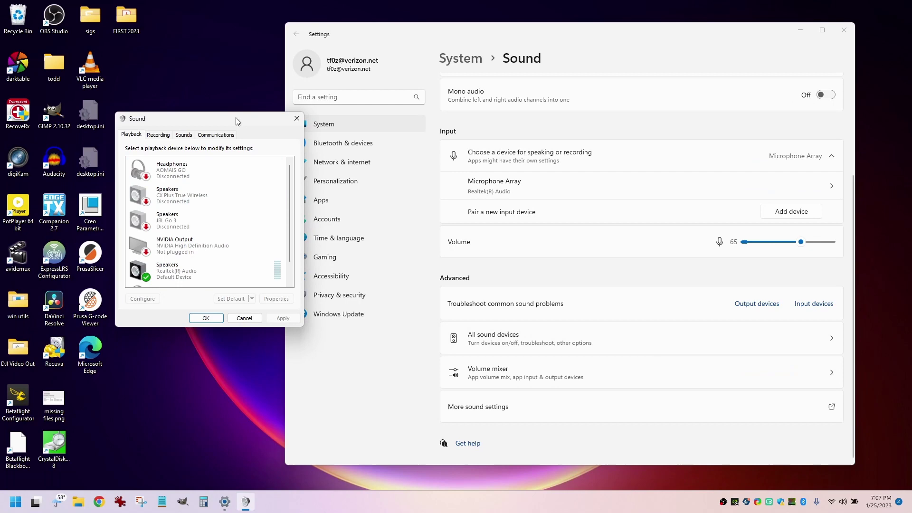
left_click_drag(233, 118, 207, 101)
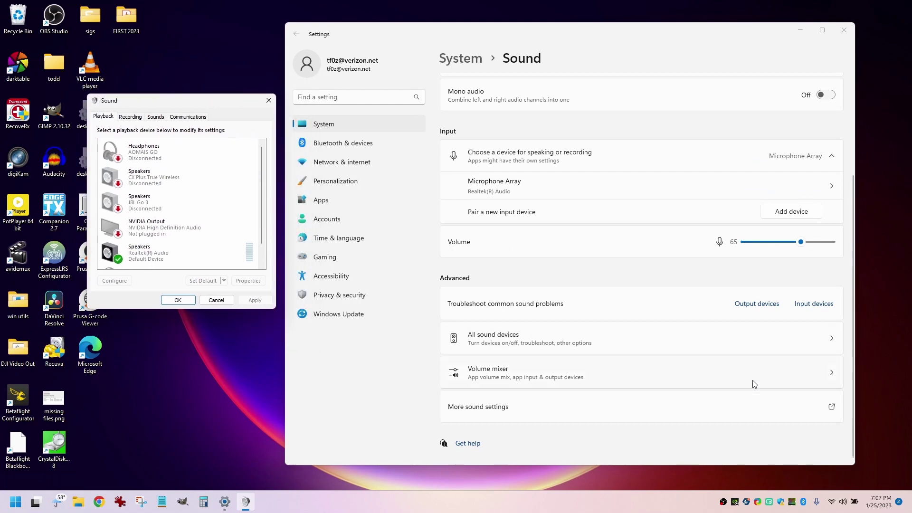
- Show the Bluetooth devices again and scroll the Playback list while JBL Go 3 connects
right_click(803, 503)
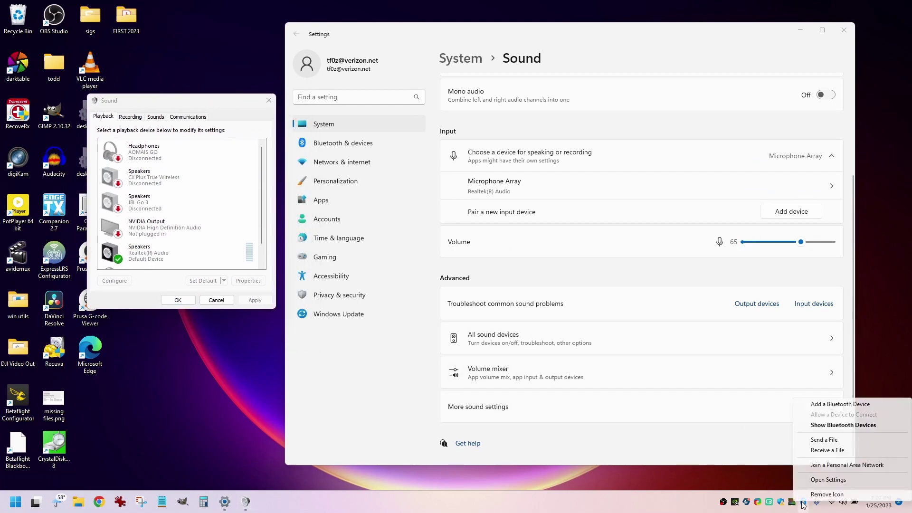
left_click(828, 426)
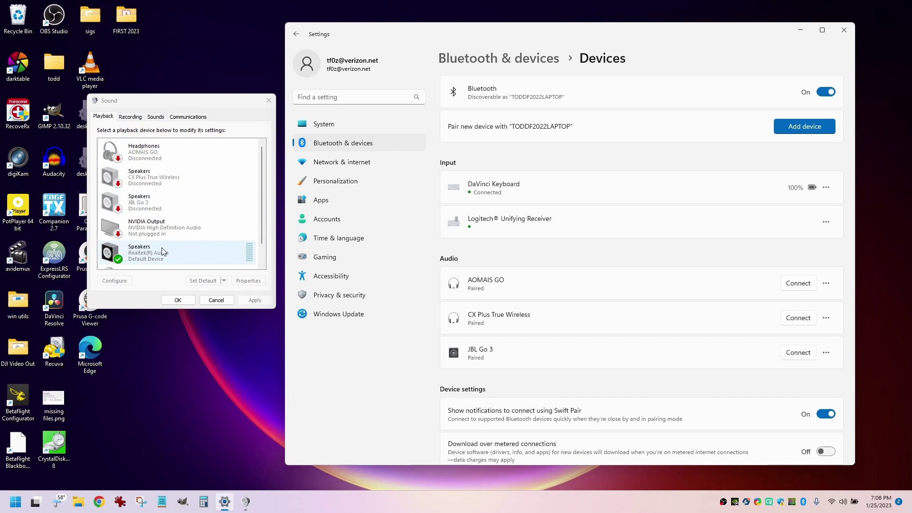
scroll(200, 193, "down", 1)
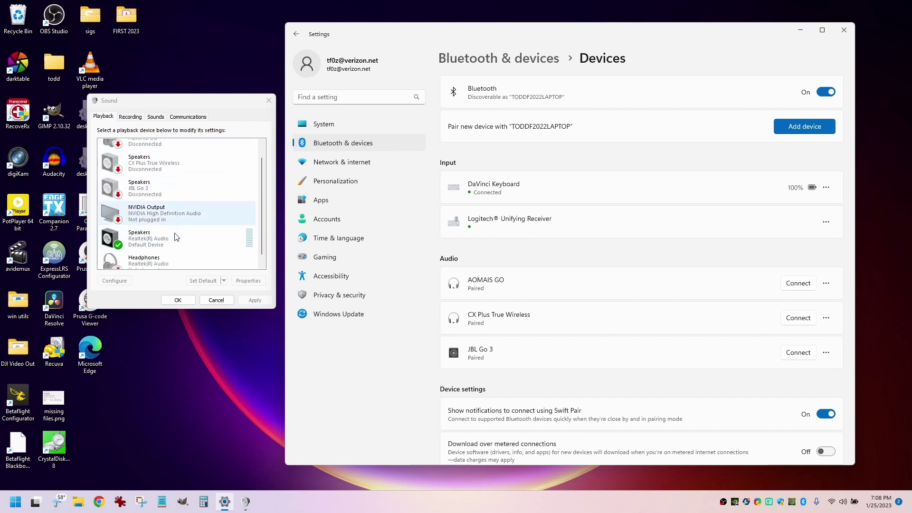
scroll(161, 245, "down", 1)
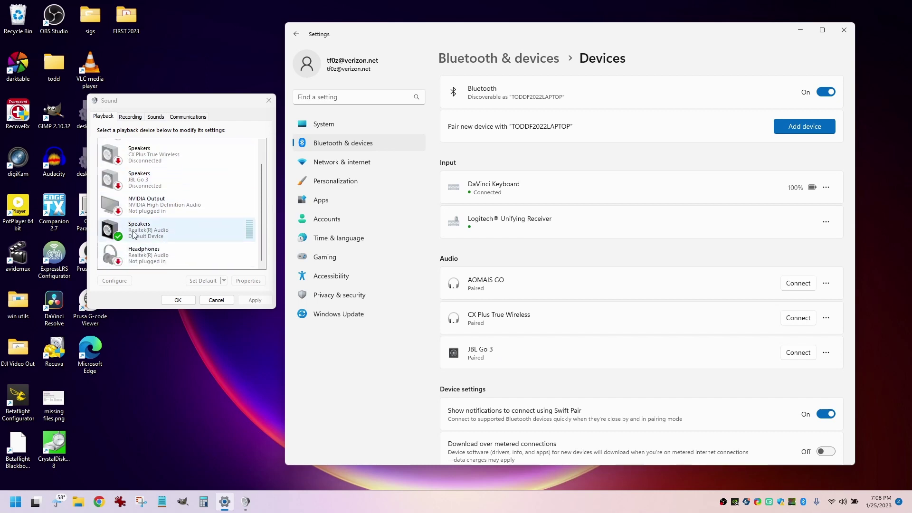
scroll(185, 219, "up", 2)
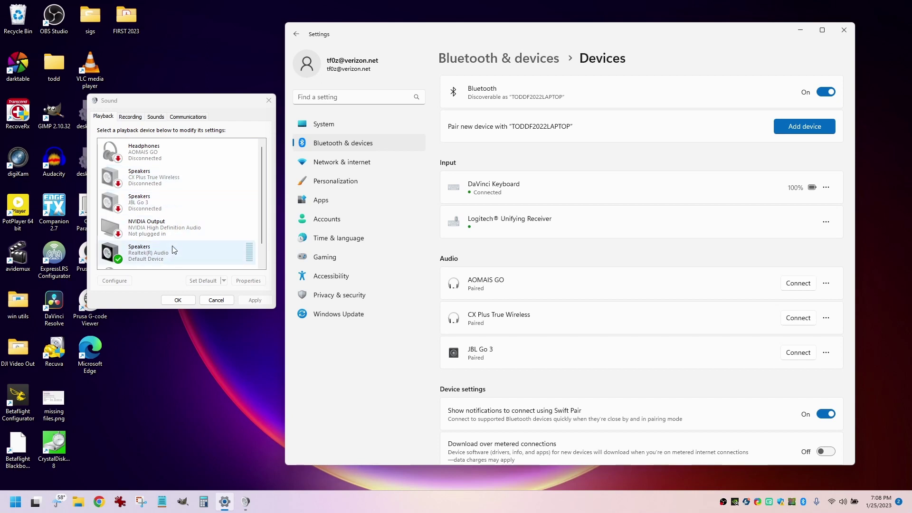
scroll(172, 256, "down", 2)
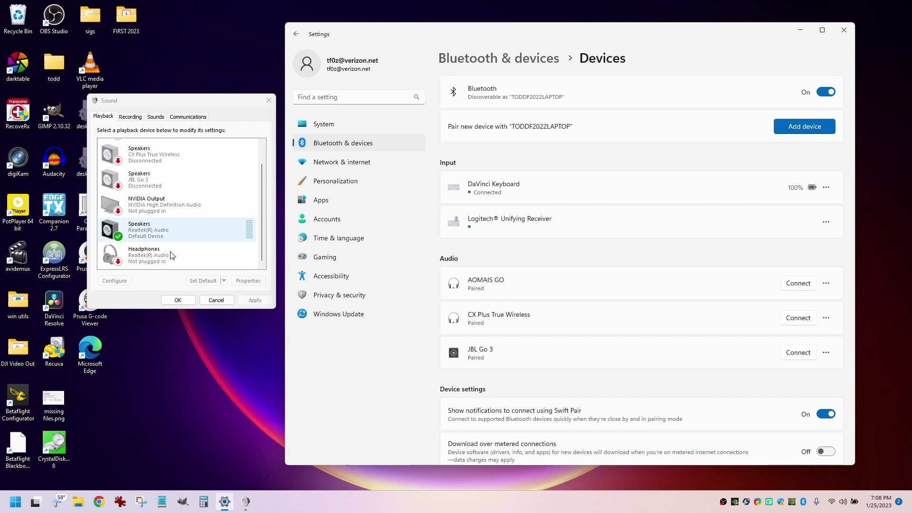
scroll(173, 255, "up", 2)
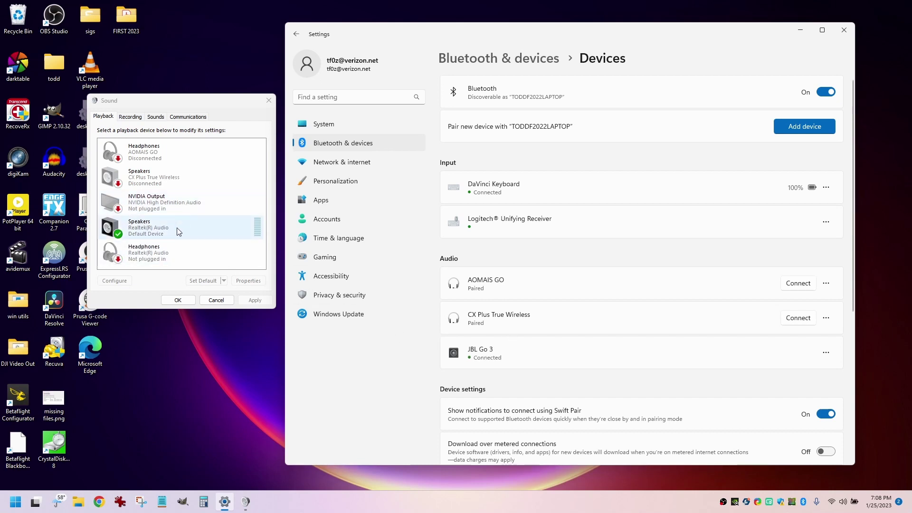
- Check the Quick Settings sound output list, which offers only Realtek speakers, then close it
left_click(844, 503)
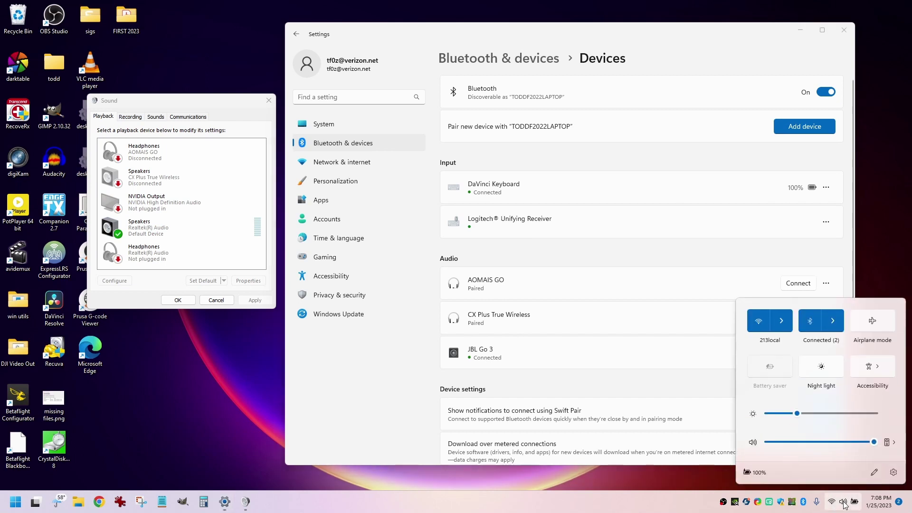
left_click(890, 442)
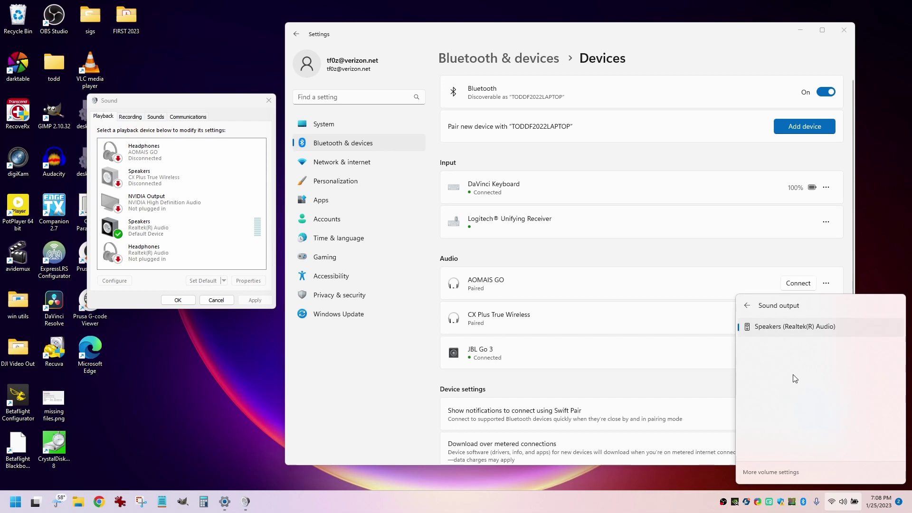
left_click(493, 364)
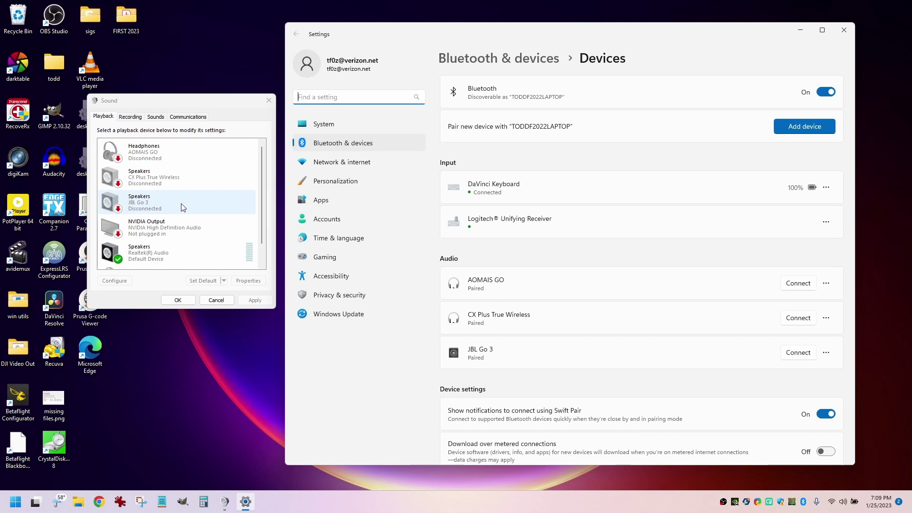
- Close Sound and Settings, open Device Manager, expand Bluetooth and right-click Intel(R) Wireless Bluetooth(R)
left_click(269, 101)
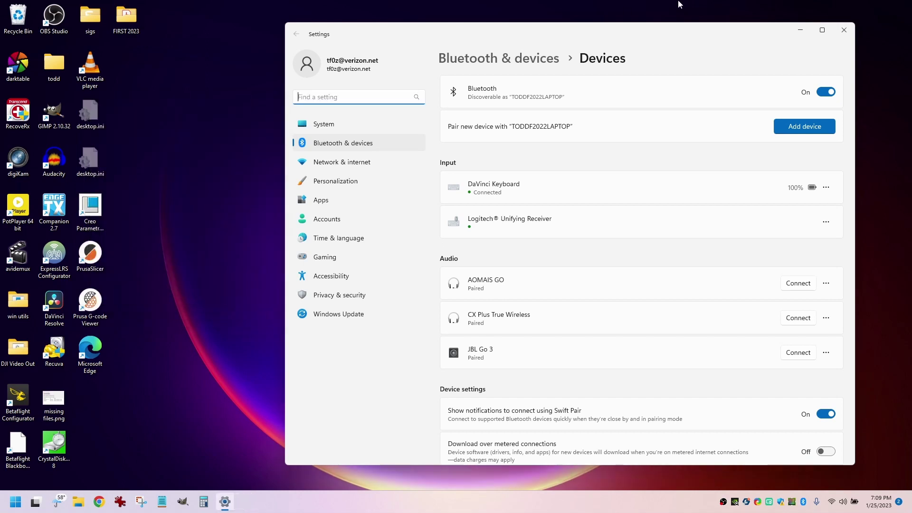
left_click(843, 39)
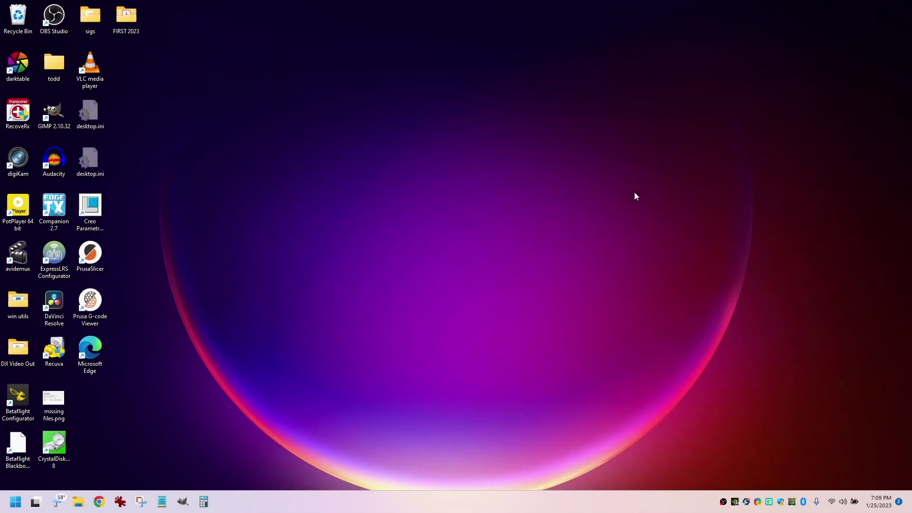
key("super")
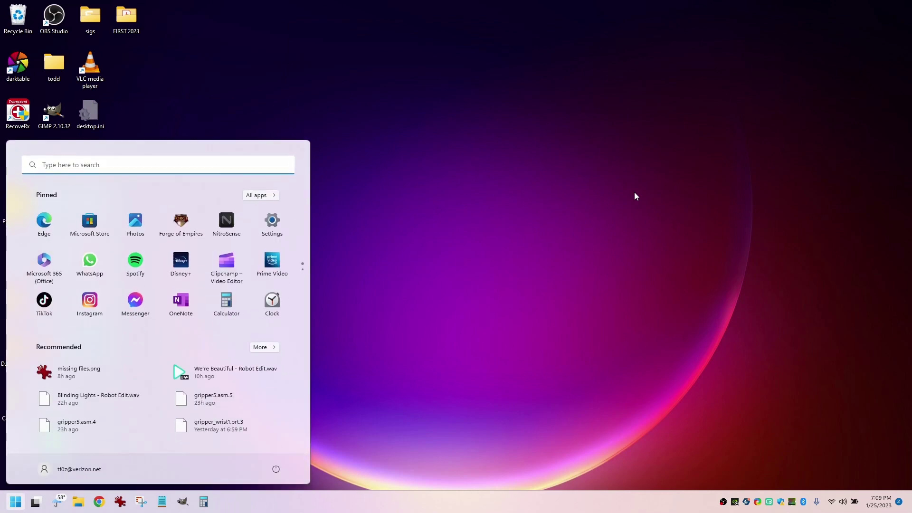
type("devic")
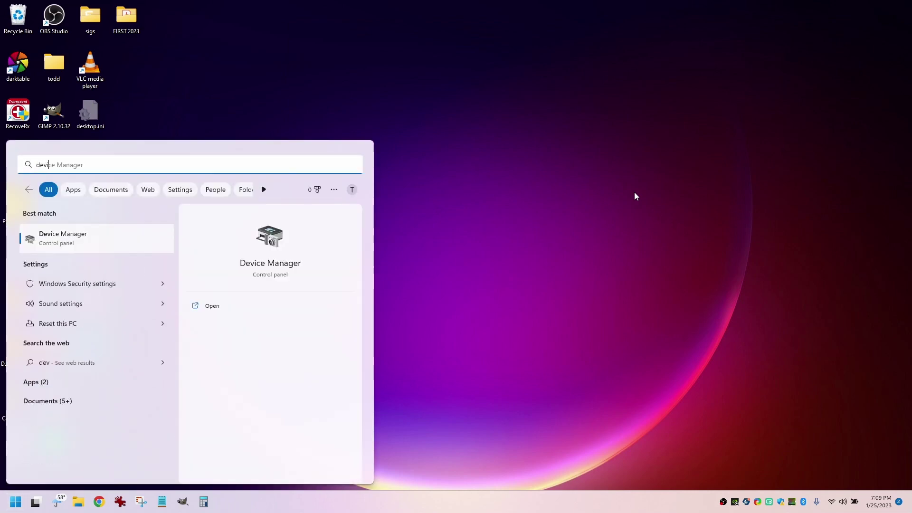
left_click(95, 240)
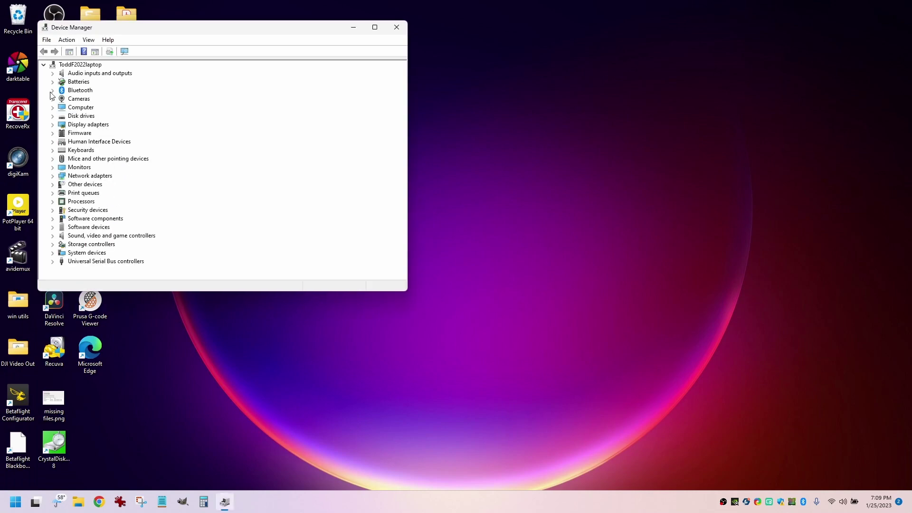
left_click(53, 91)
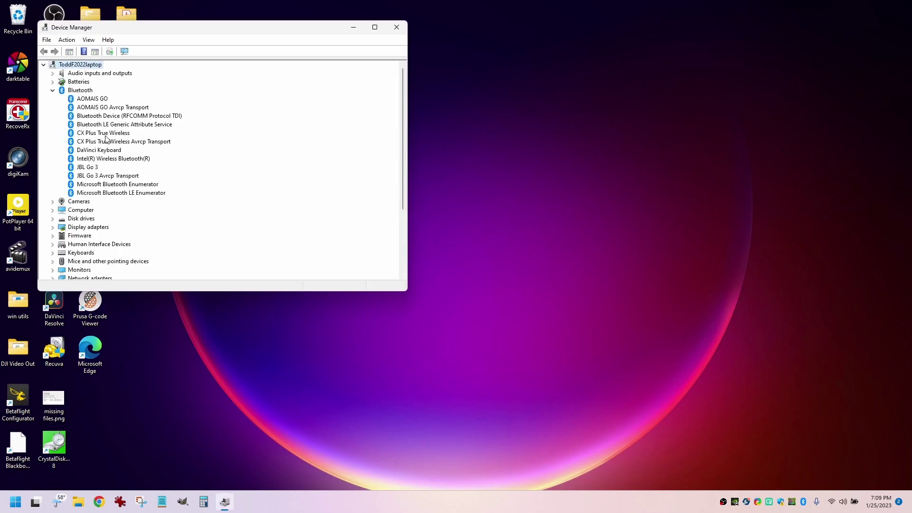
right_click(125, 161)
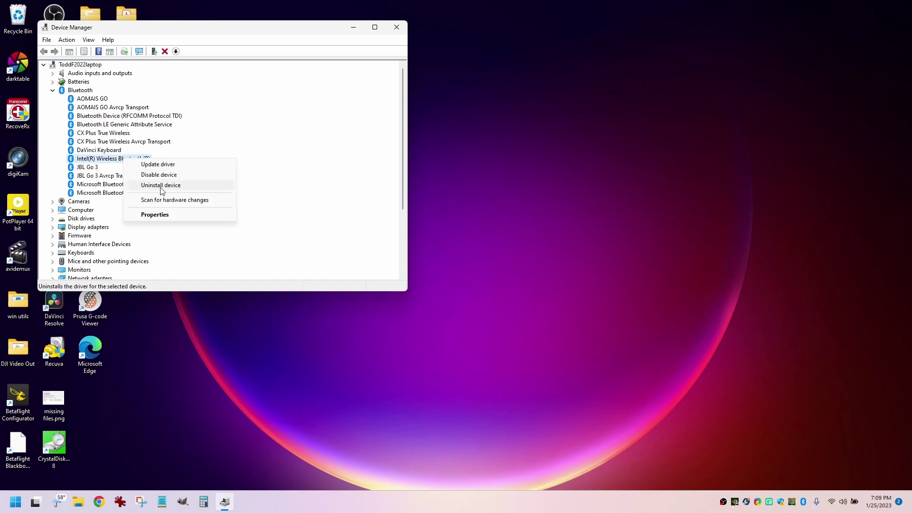
- Roll back the Intel(R) Wireless Bluetooth(R) driver to 22.40.0.2, citing apps not working
left_click(150, 216)
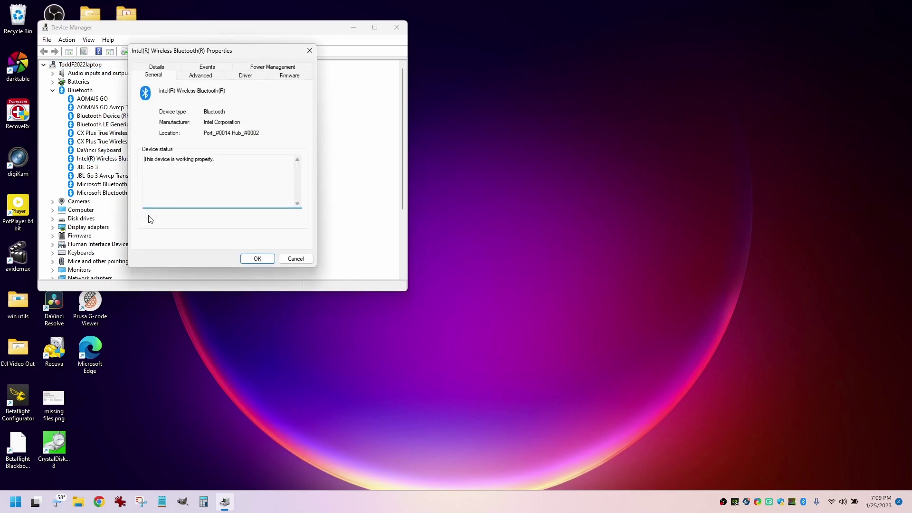
left_click(245, 79)
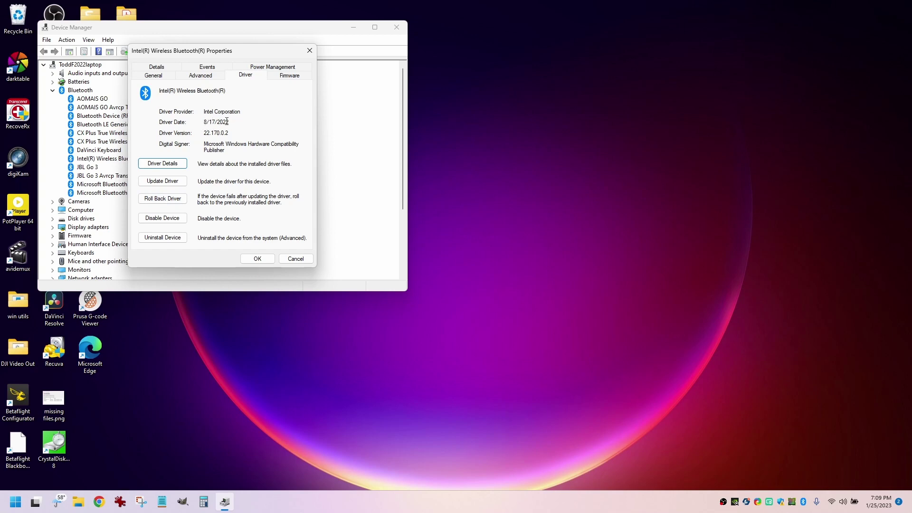
left_click(168, 200)
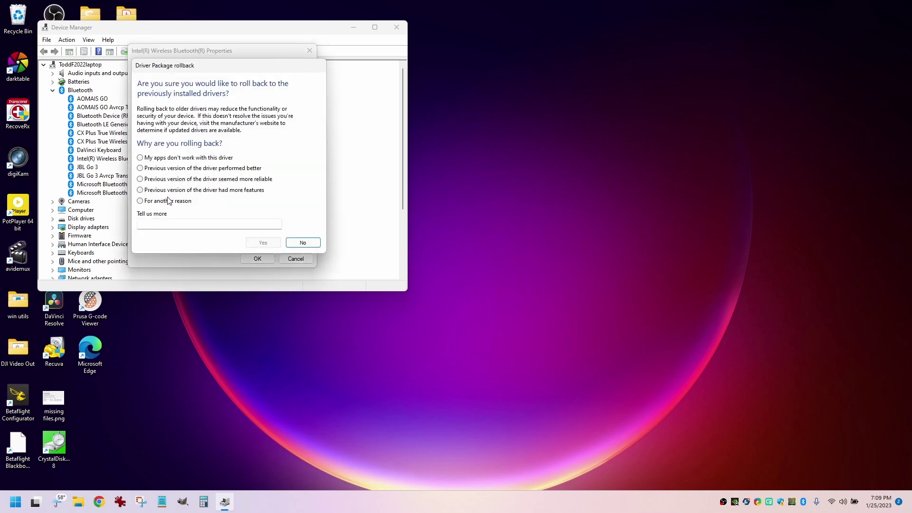
left_click(141, 201)
left_click(140, 157)
left_click(262, 243)
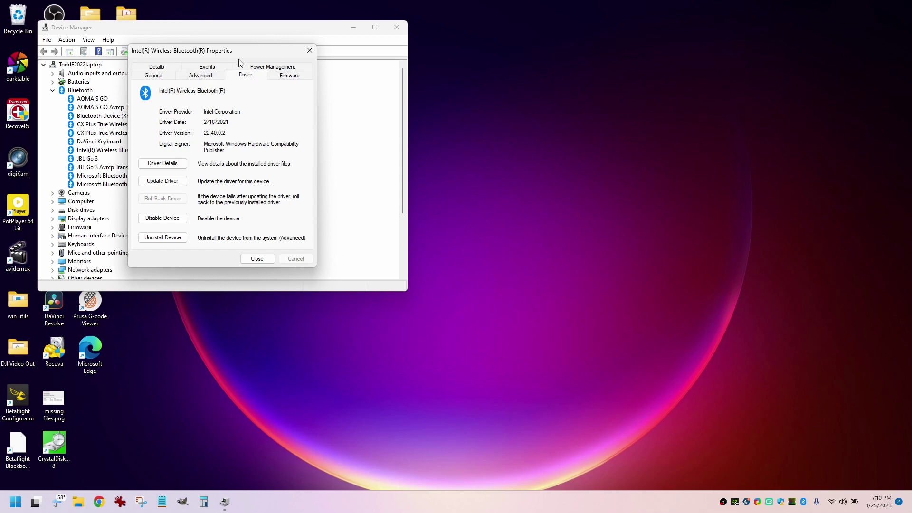
- Move the Intel adapter's Properties dialog aside and close it
left_click_drag(243, 50, 429, 133)
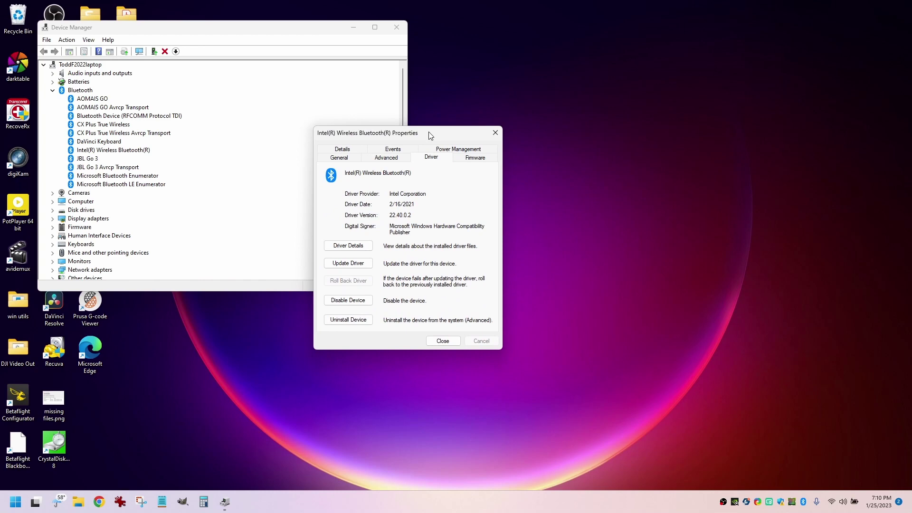
left_click(443, 342)
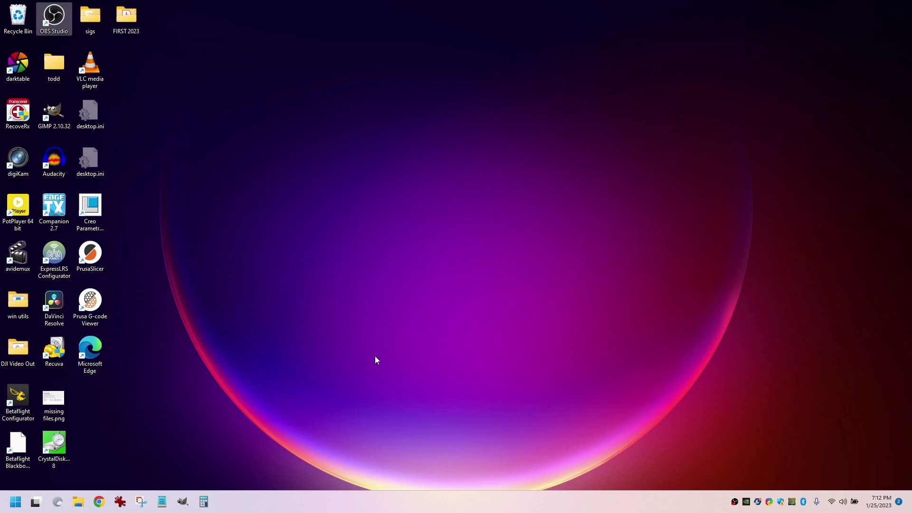
- After the restart, open the classic Playback list via Sound settings and bring up the Bluetooth tray menu
key("super")
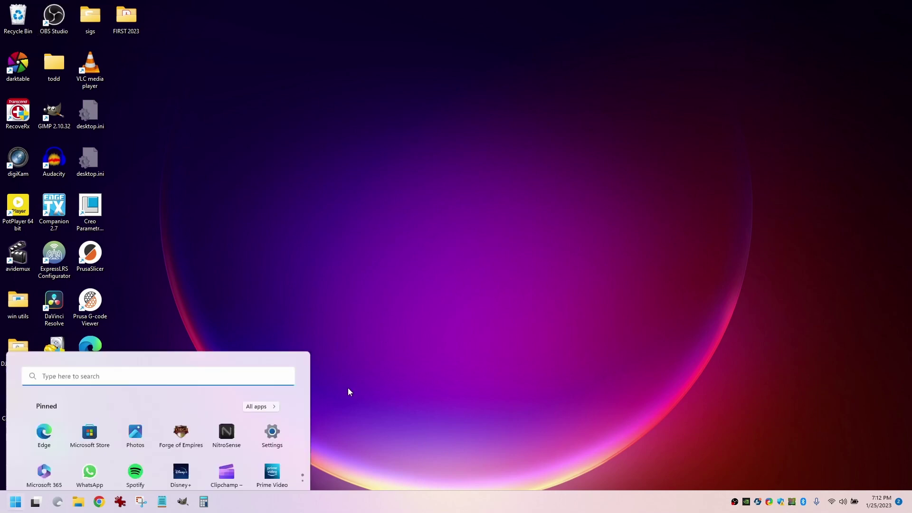
type("sound")
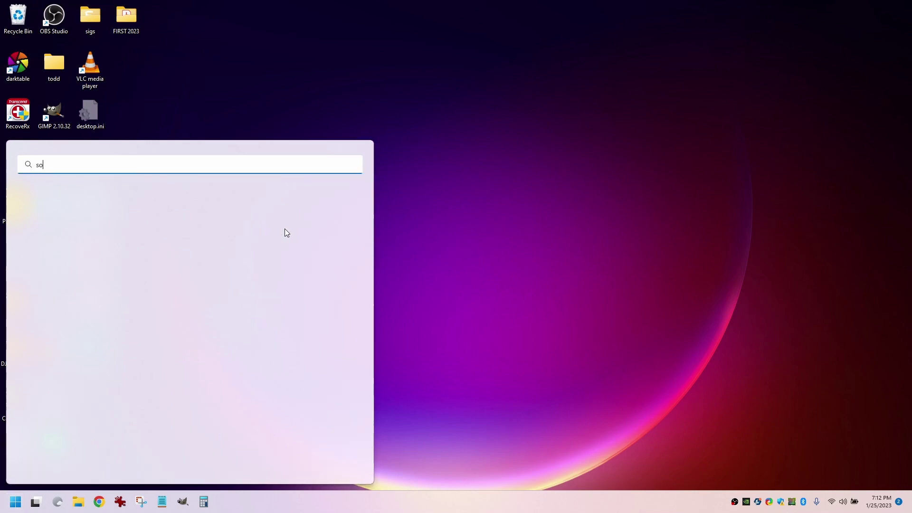
left_click(70, 240)
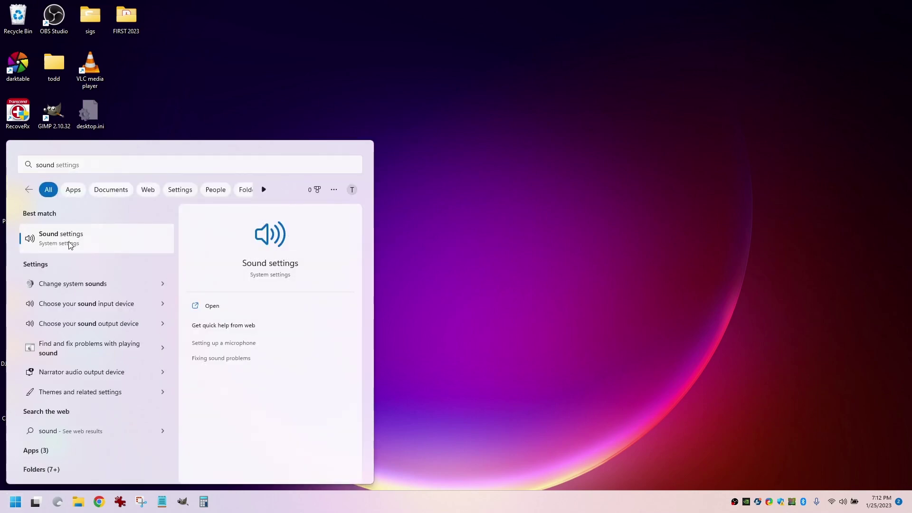
scroll(611, 309, "down", 3)
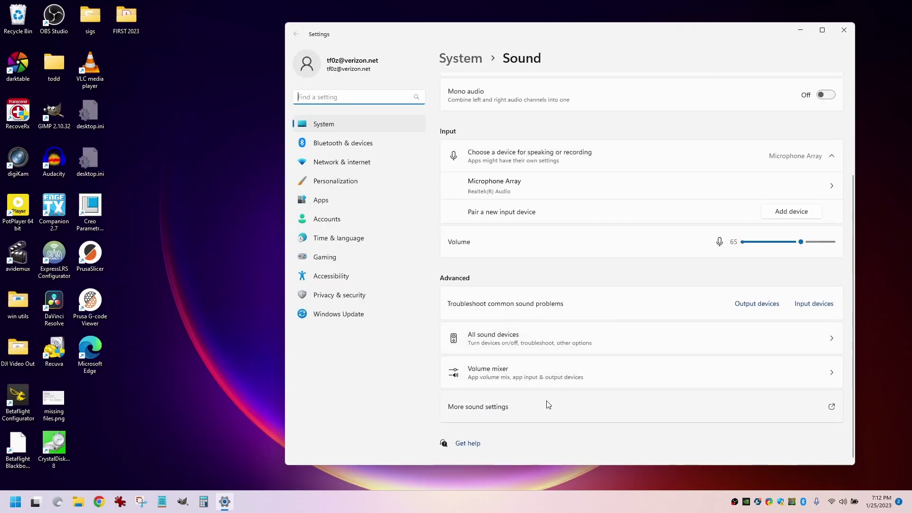
left_click(498, 408)
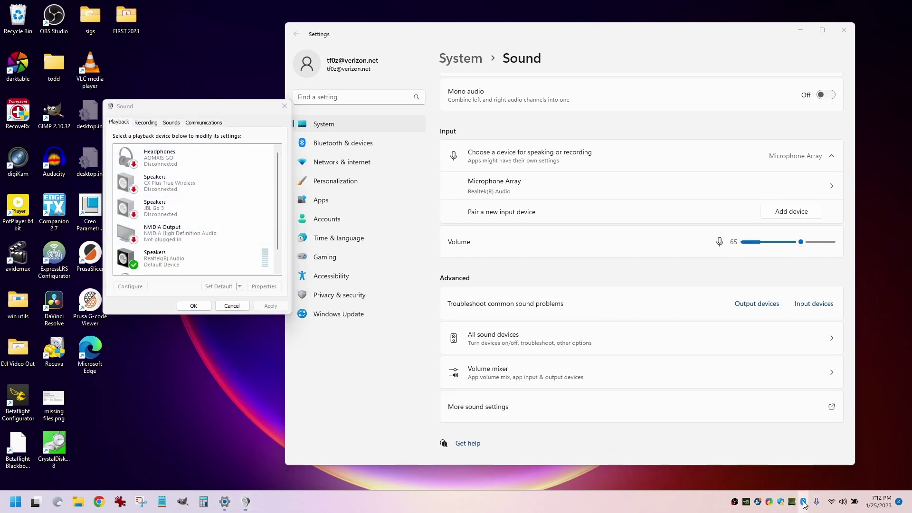
right_click(806, 502)
- Show the Bluetooth devices and watch JBL Go 3 connect and become the Default Device in Playback
left_click(825, 425)
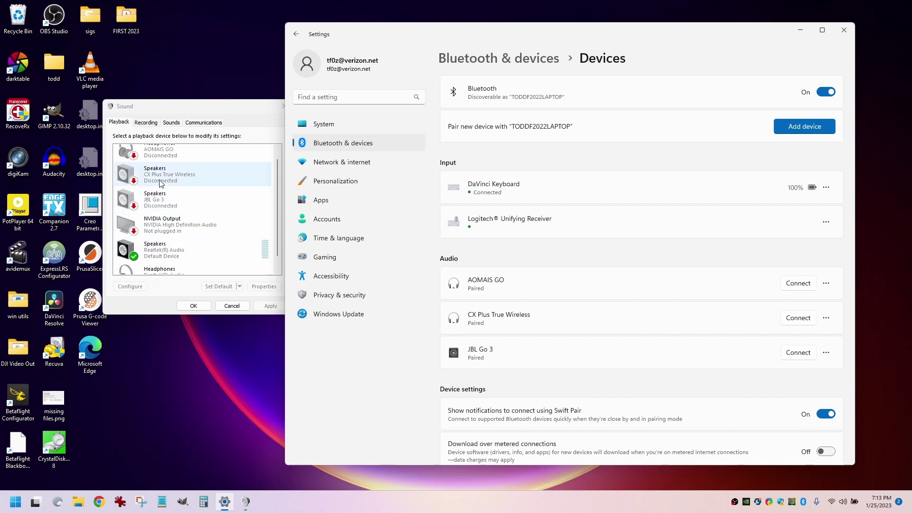
scroll(186, 202, "down", 1)
scroll(186, 205, "down", 1)
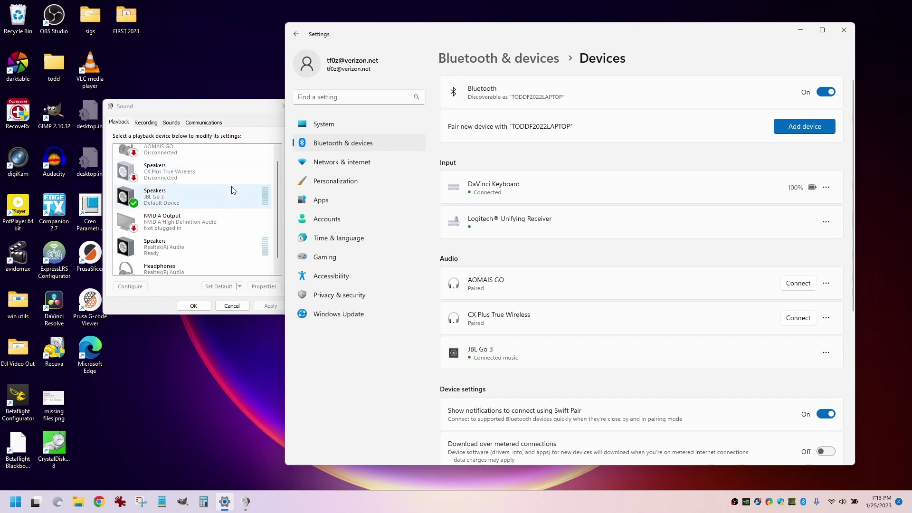
scroll(216, 211, "up", 1)
scroll(216, 211, "down", 1)
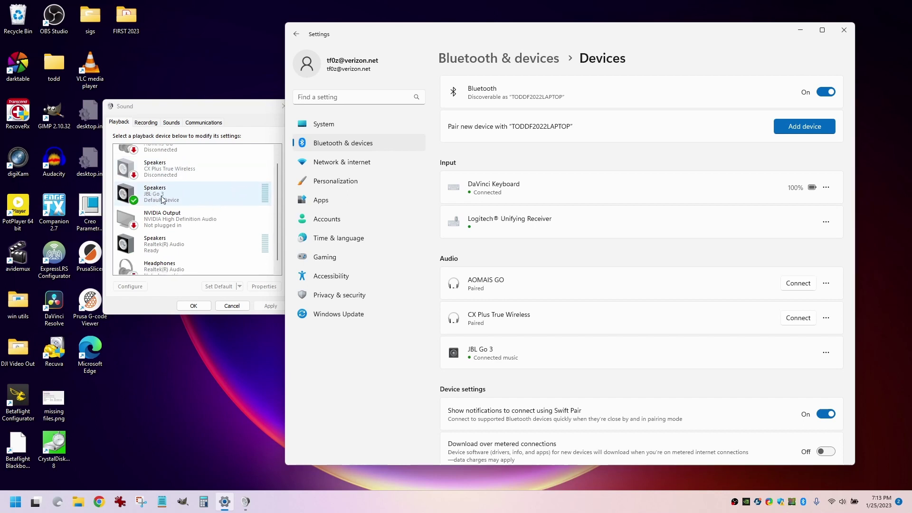
scroll(155, 202, "up", 1)
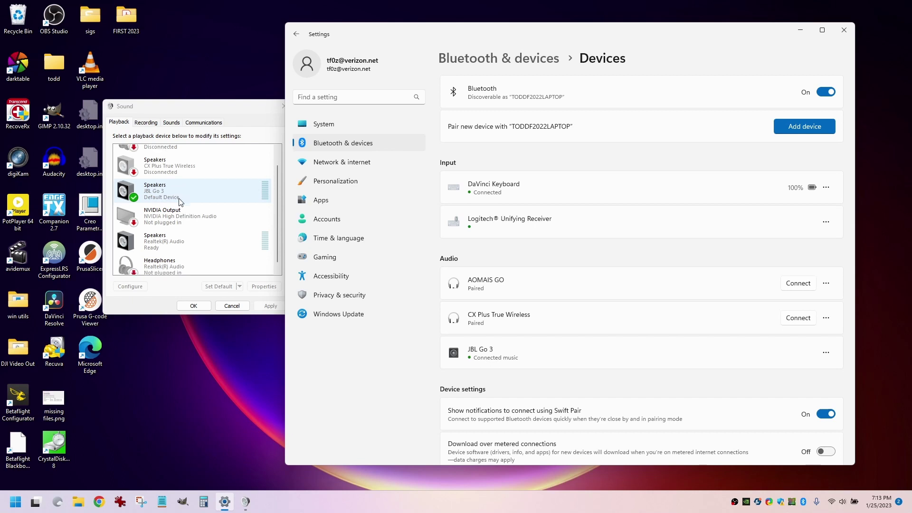
left_click(842, 502)
left_click(886, 442)
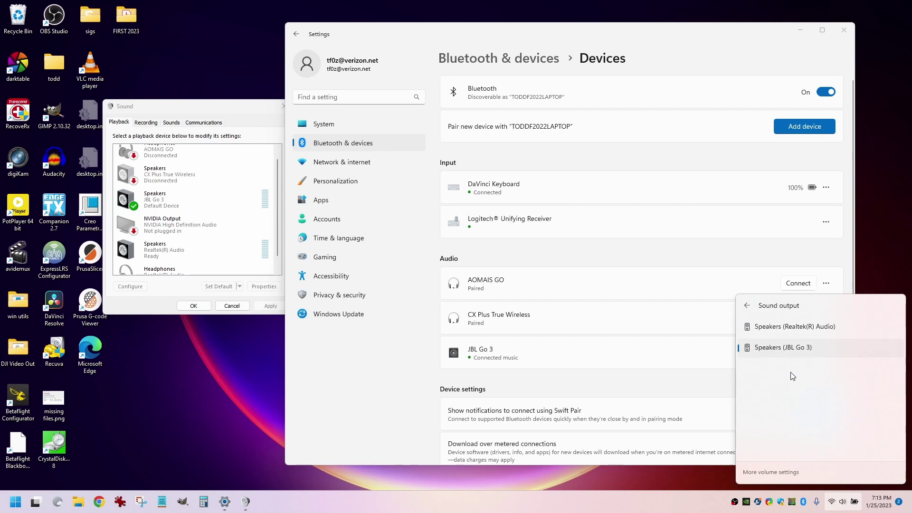
left_click(235, 399)
scroll(223, 223, "up", 1)
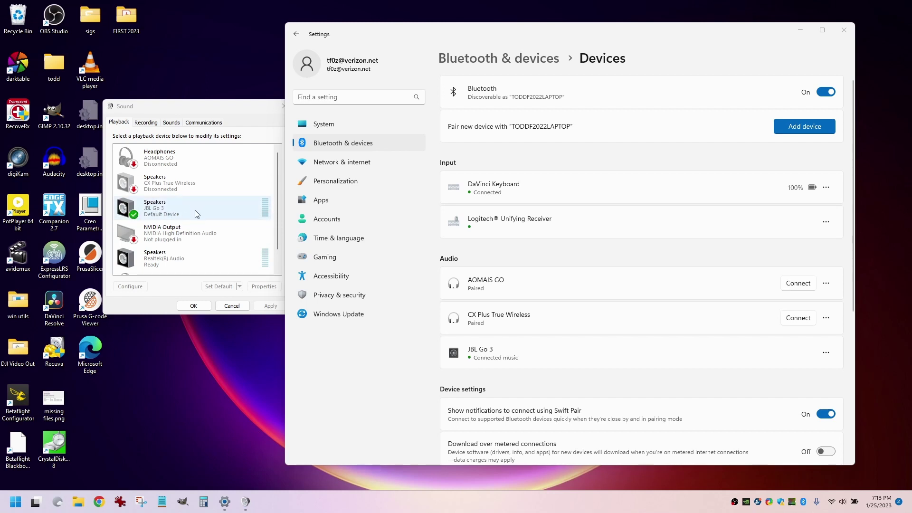
- Scroll the Playback list as JBL Go 3 disconnects and Realtek Speakers become default again
scroll(184, 225, "down", 1)
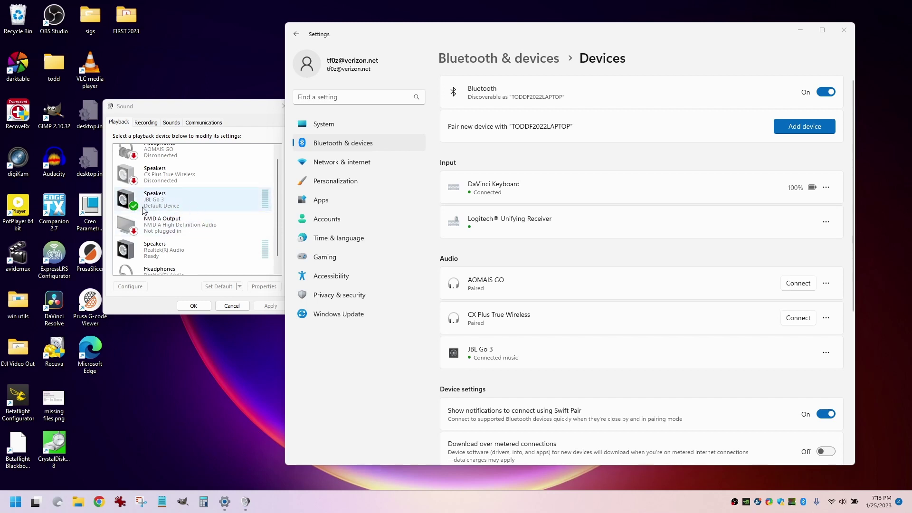
scroll(188, 215, "up", 1)
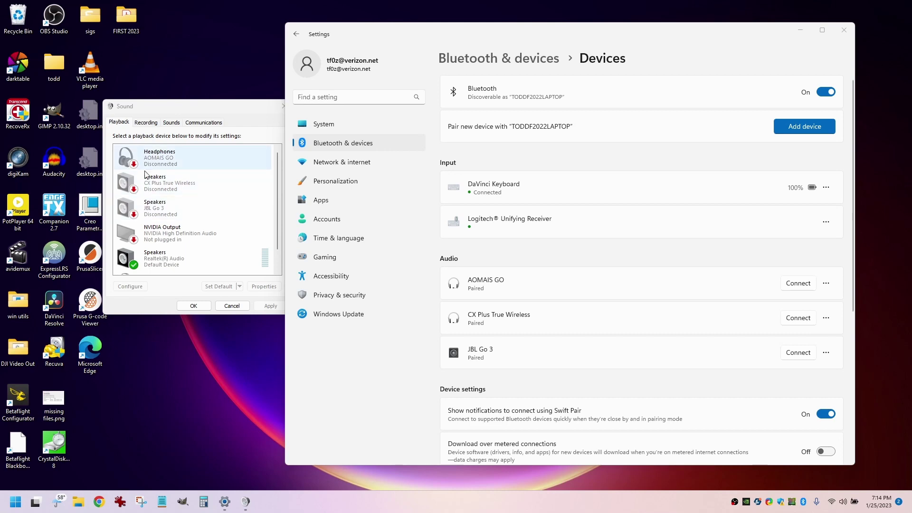
- Launch Device Manager by searching 'devi' from the Start menu
key("super")
type("device Manager")
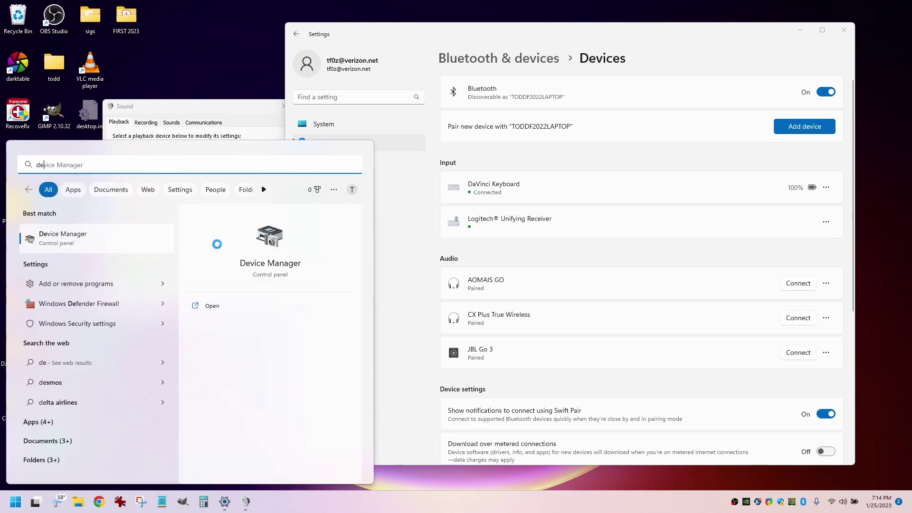
left_click(68, 237)
- Show the Intel(R) Wireless Bluetooth(R) adapter's driver details: version 22.40.0.2, dated 2/16/2021
left_click(53, 90)
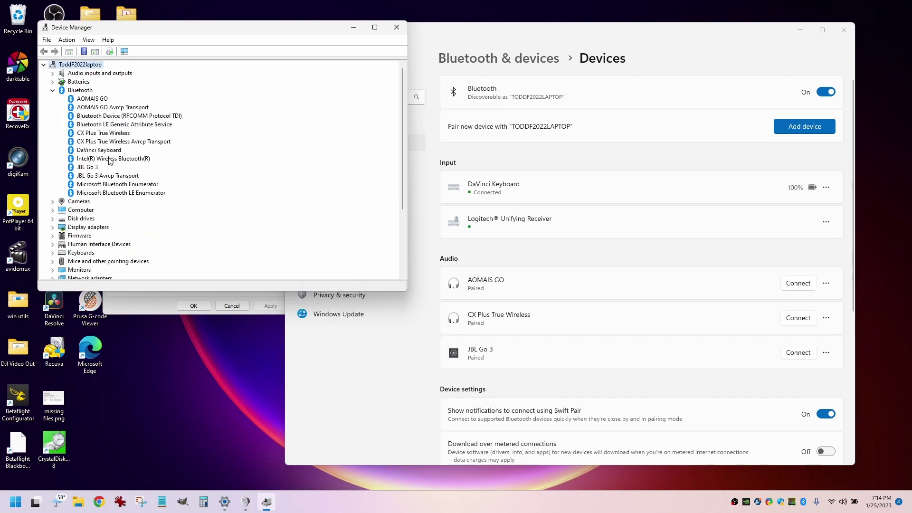
left_click(110, 158)
right_click(110, 158)
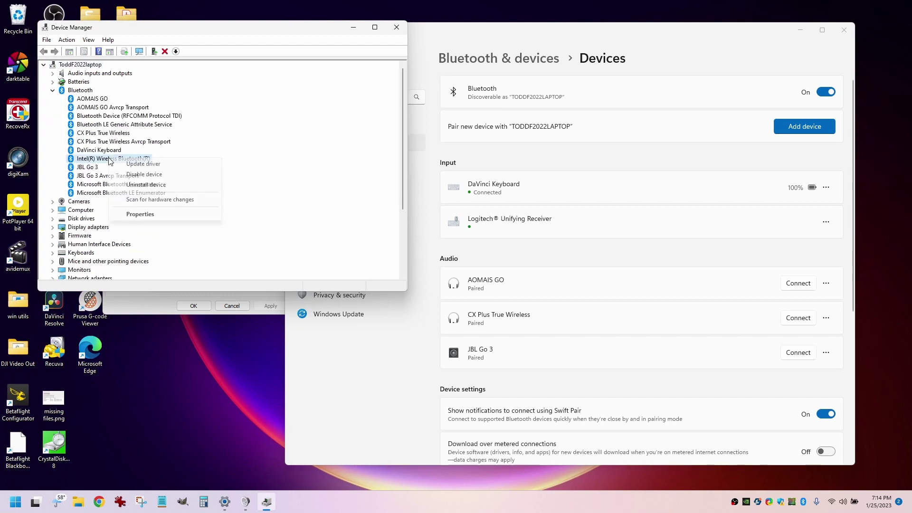
left_click(140, 215)
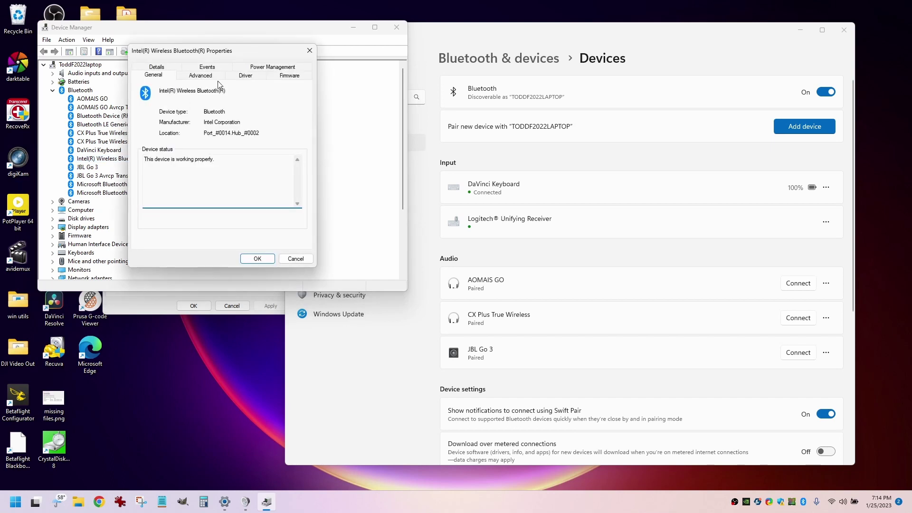
left_click(247, 76)
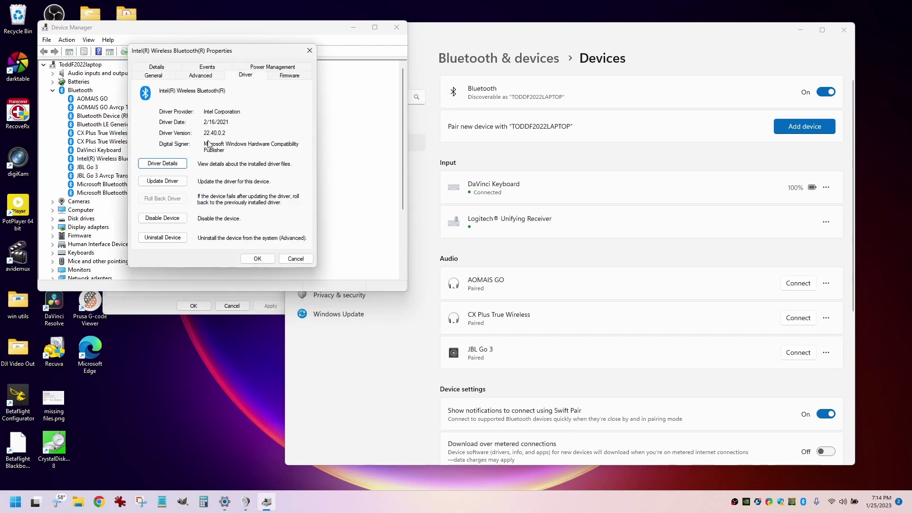